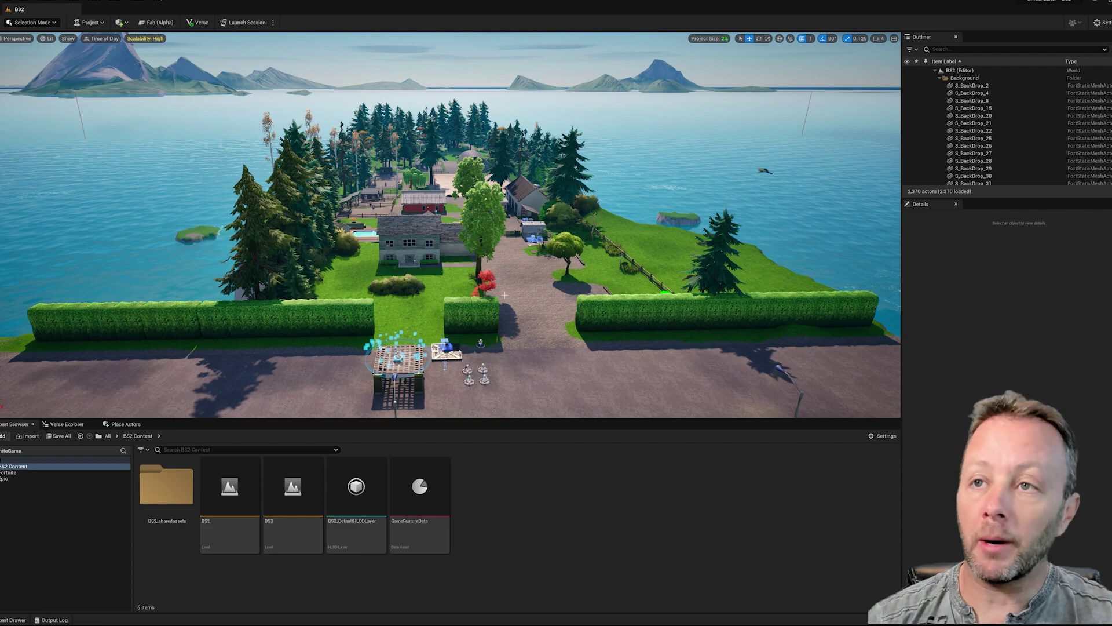
- Fly the view from the island overview down to the capture table's cyan markers
right_drag(504, 295, 504, 294)
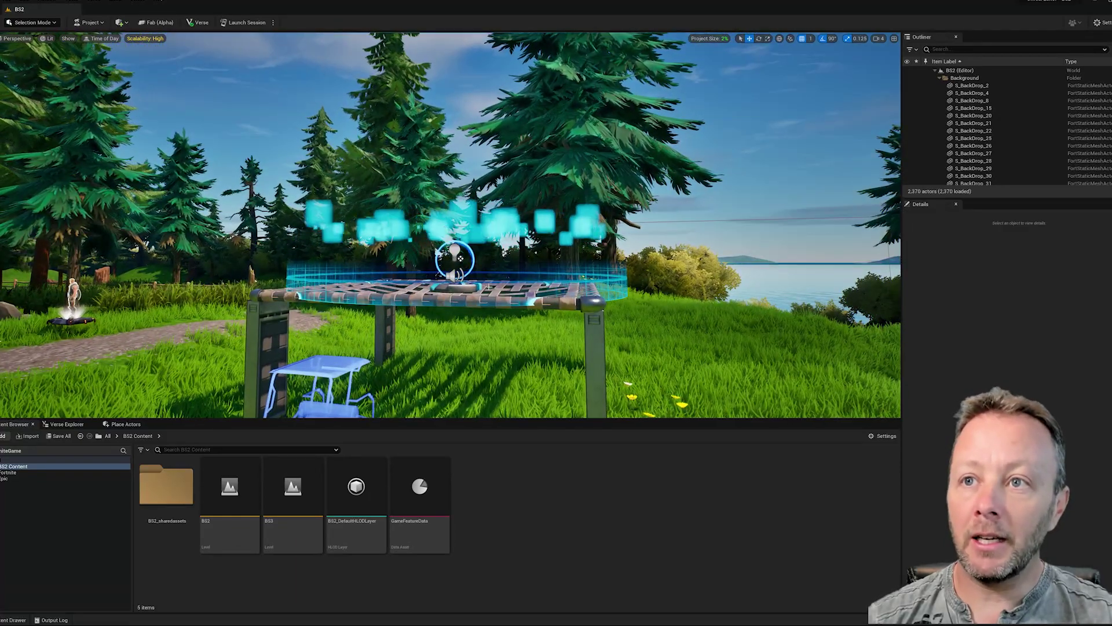
- Inspect Capture Area2 and the ATK Spawner, then fly to the spawner's orange pad
click(459, 258)
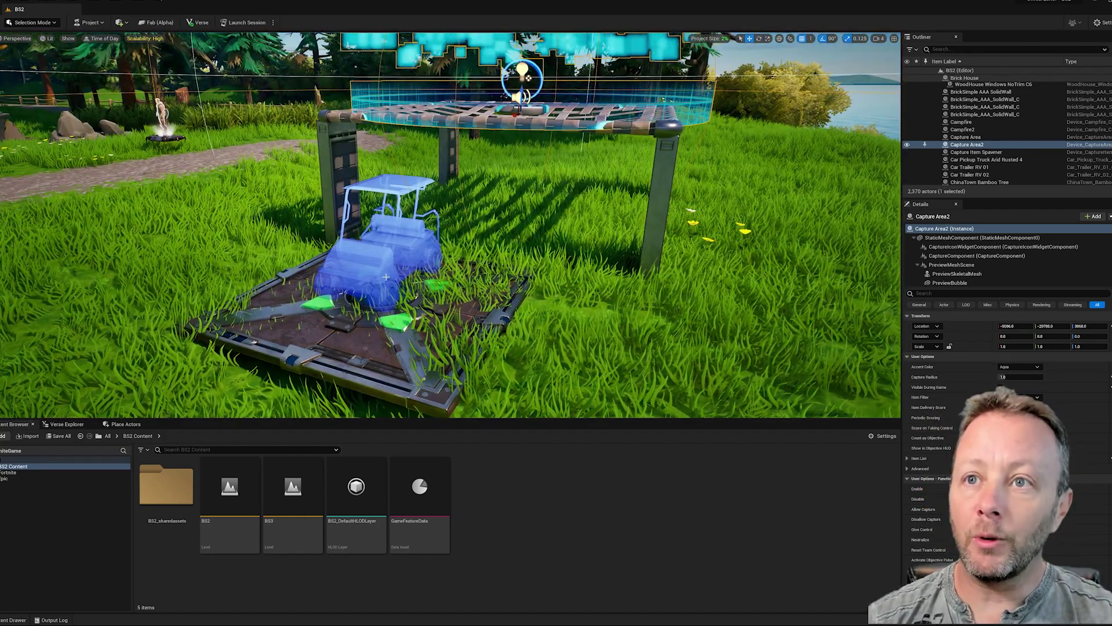
click(502, 337)
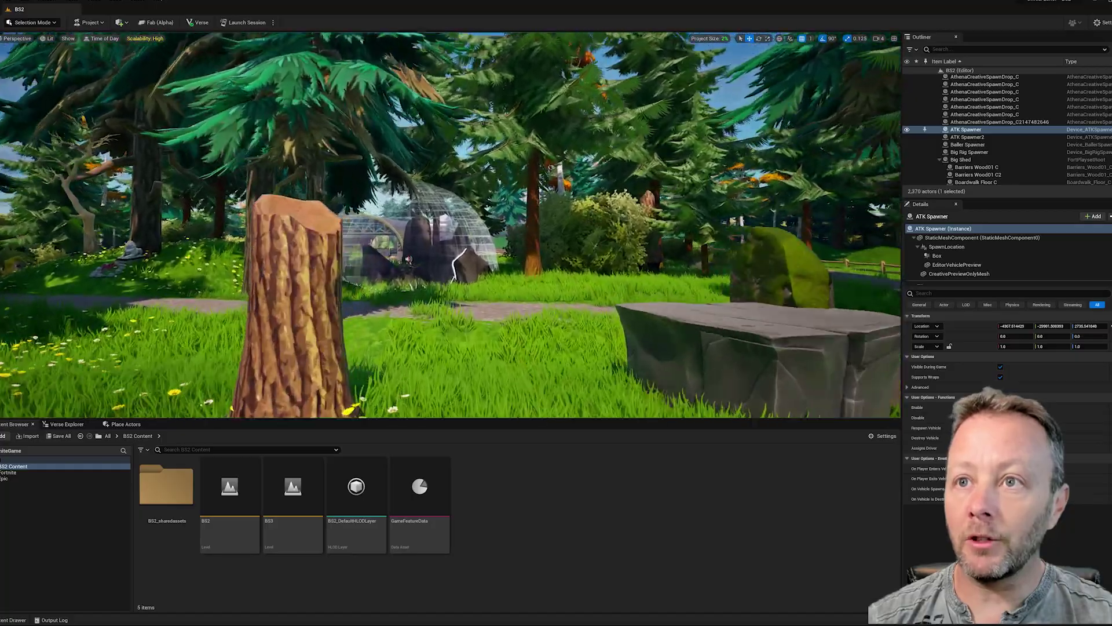
key(f)
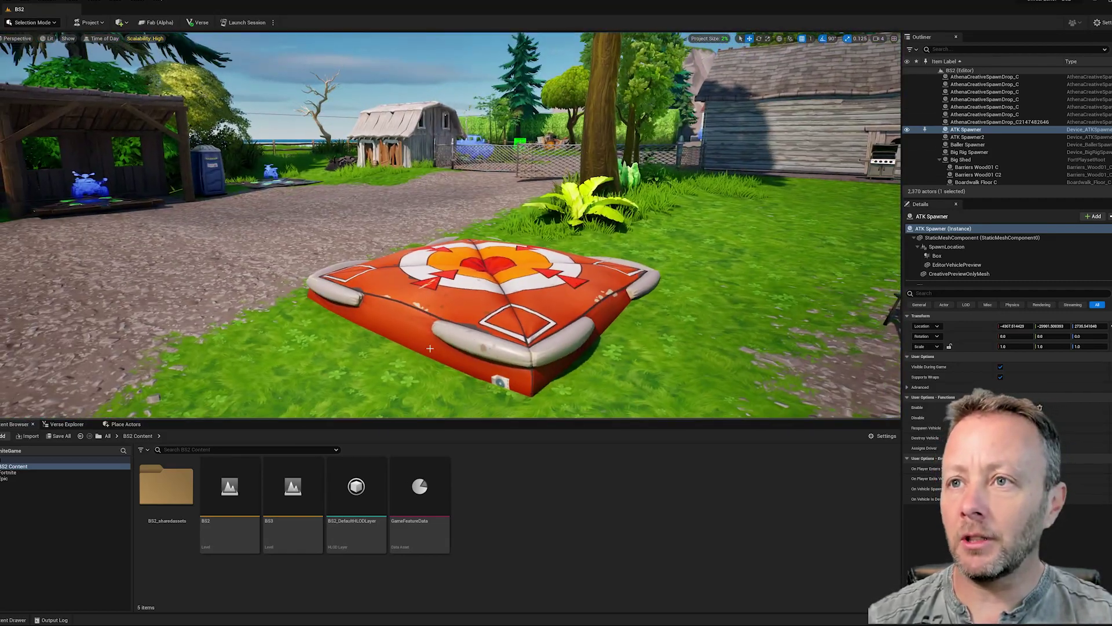
- Inspect the Crash Pad device and look around the shed and hedges
click(445, 312)
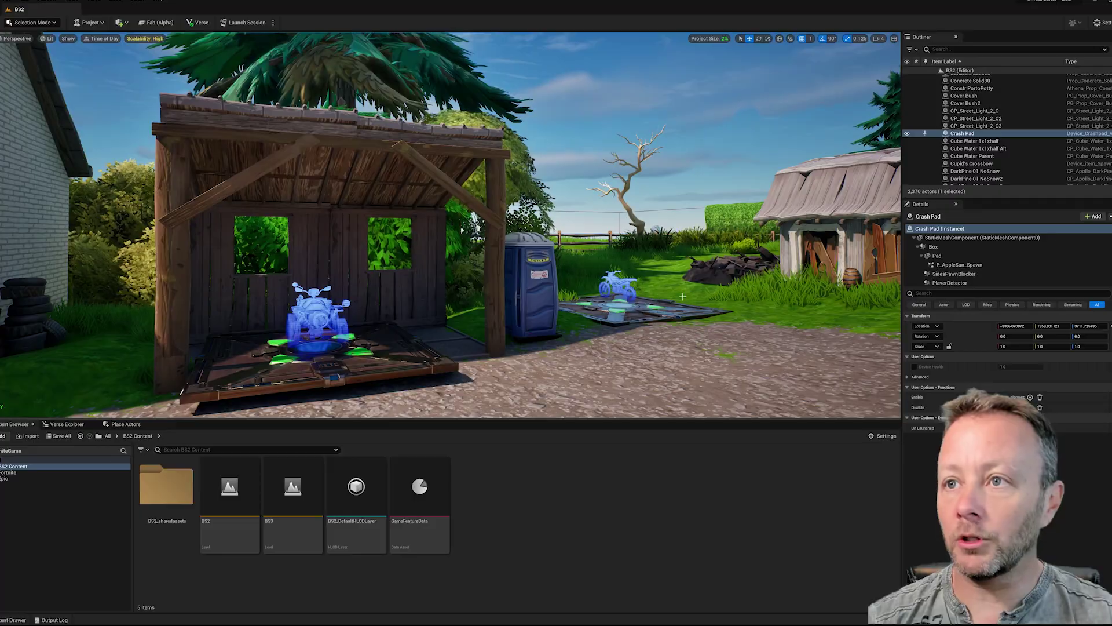
right_drag(683, 297, 637, 296)
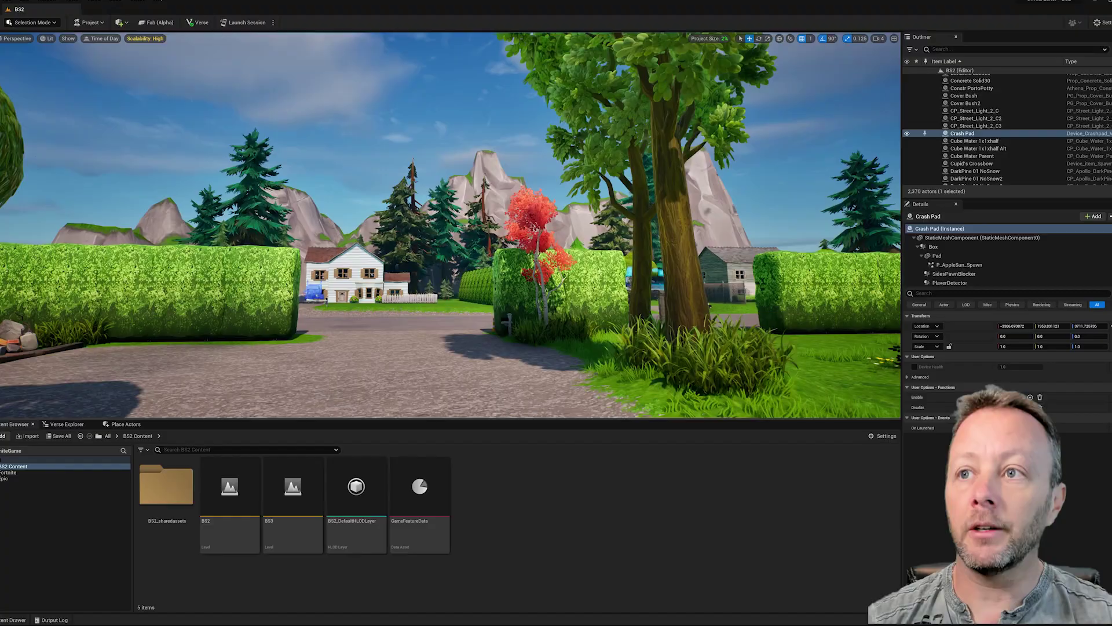
key(a)
key(w)
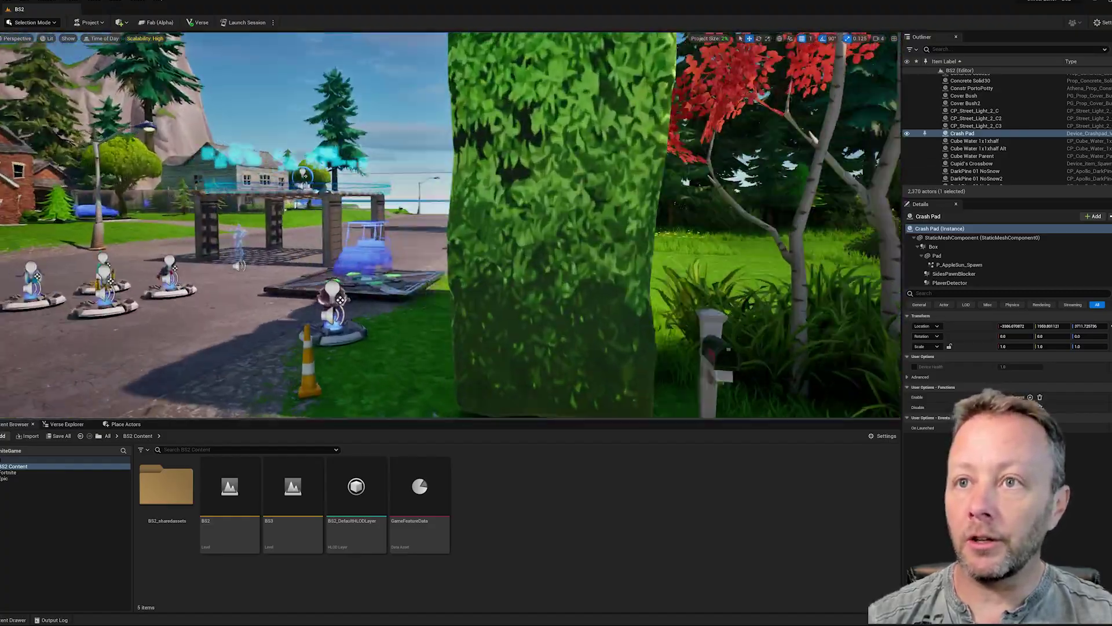
key(s)
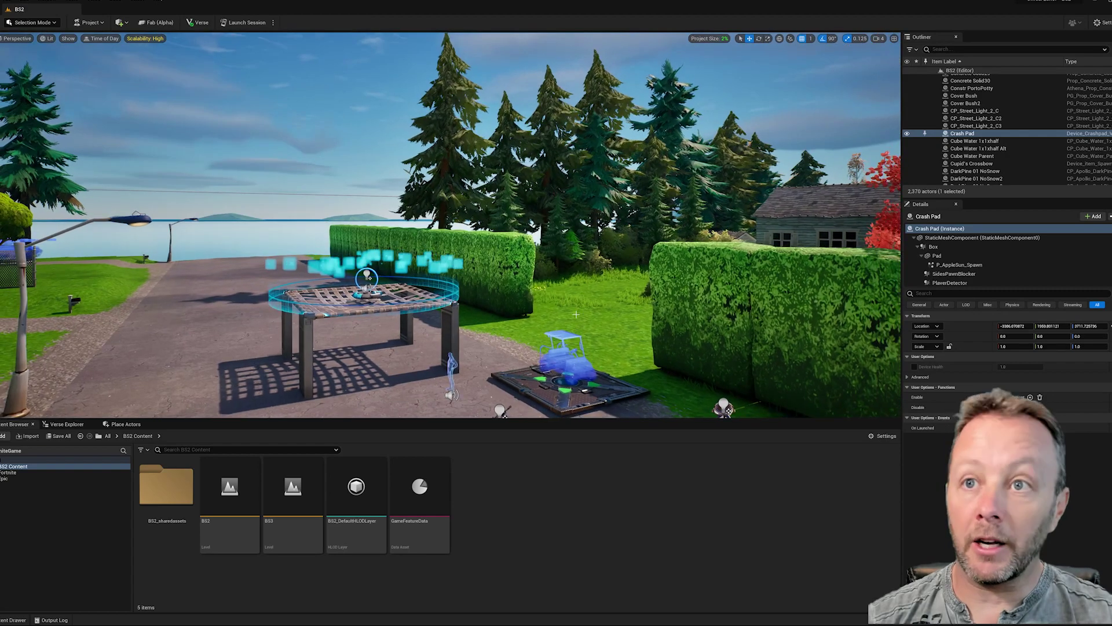
- Inspect the Capture Area device, then fly past the trailer into the sandy arena
click(368, 278)
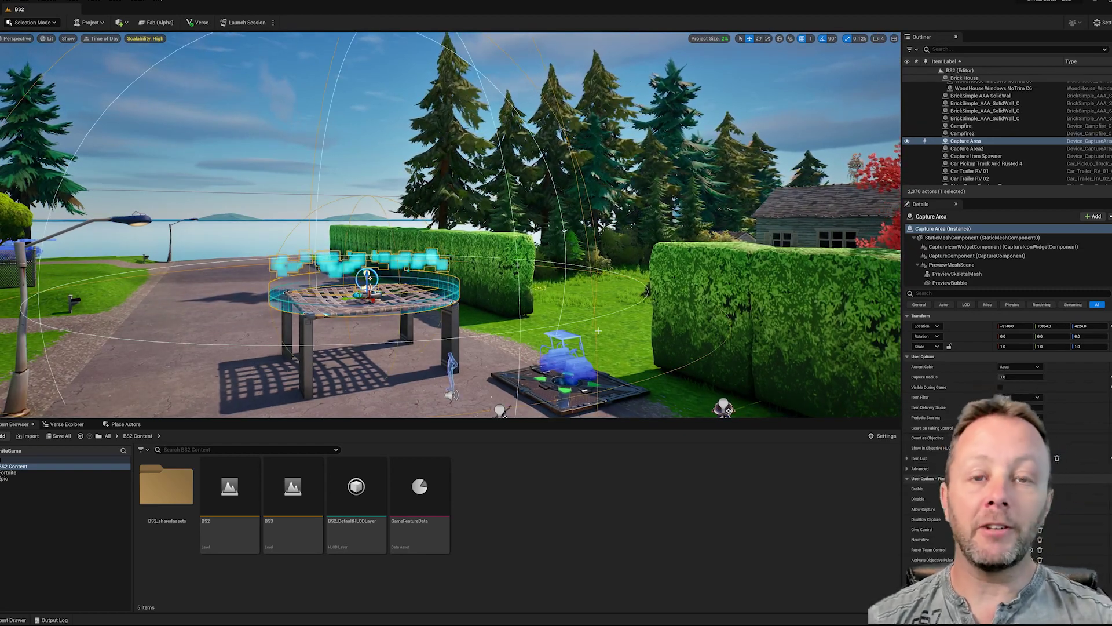
key(w)
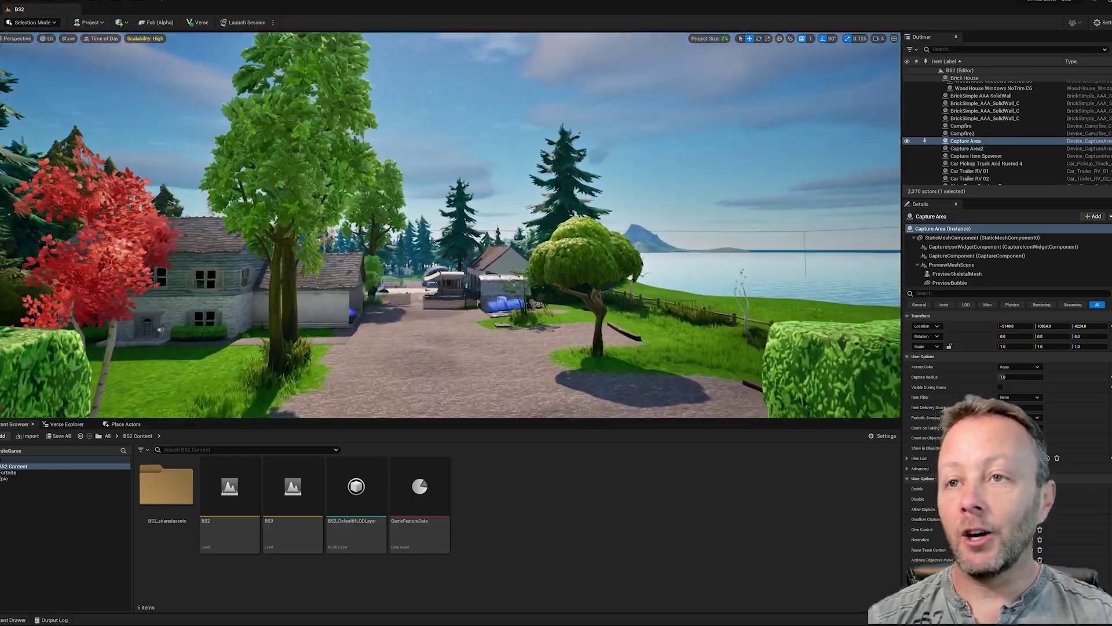
key(w)
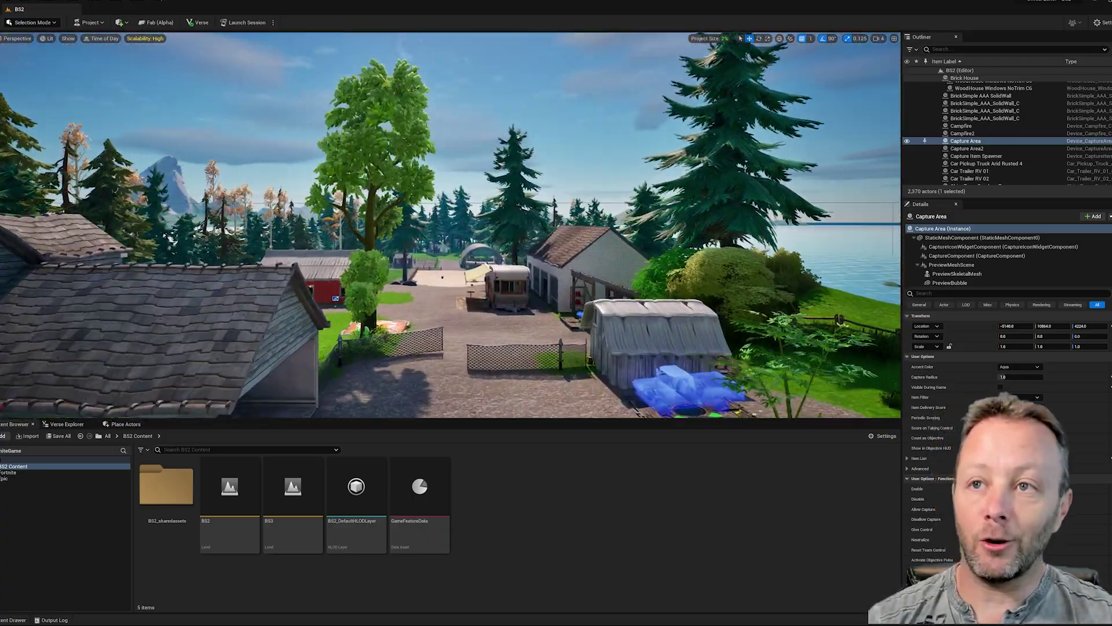
key(w)
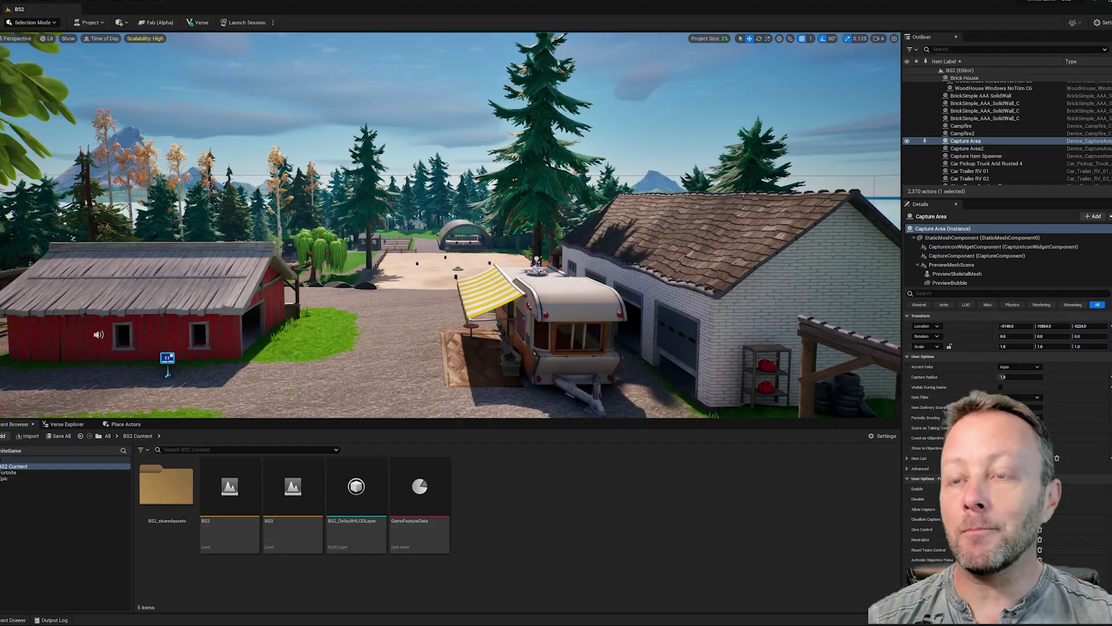
key(w)
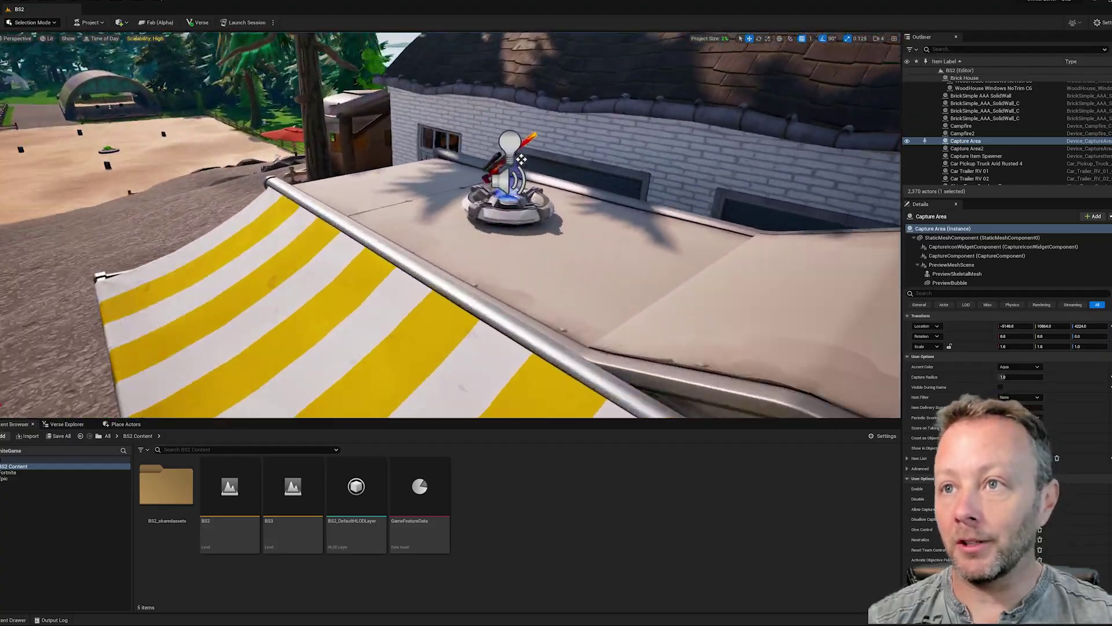
right_drag(521, 159, 348, 162)
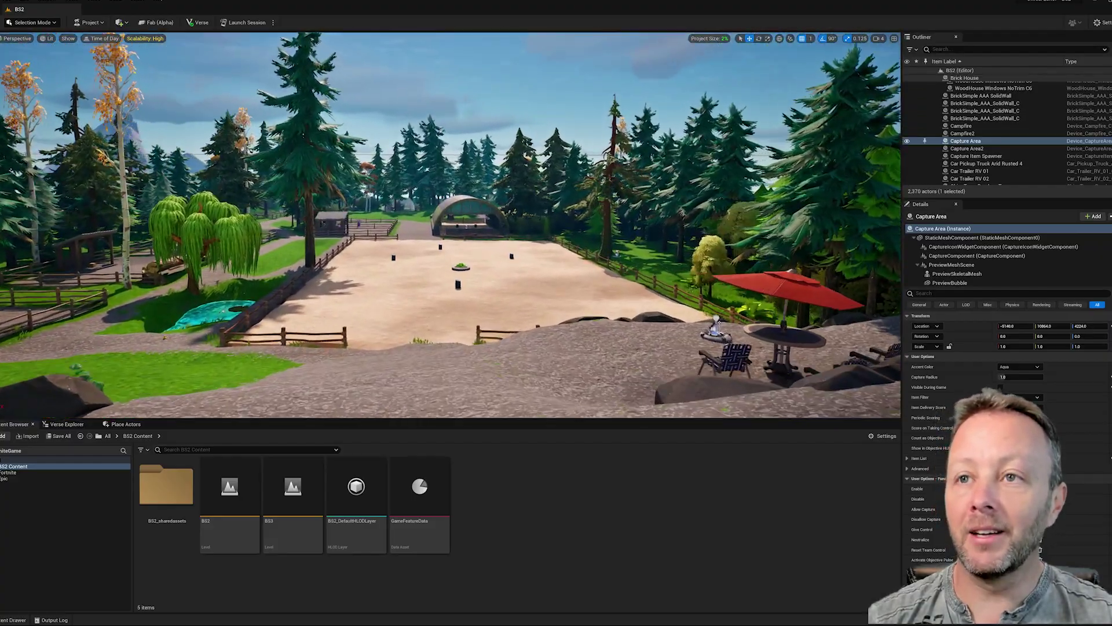
key(w)
key(w)
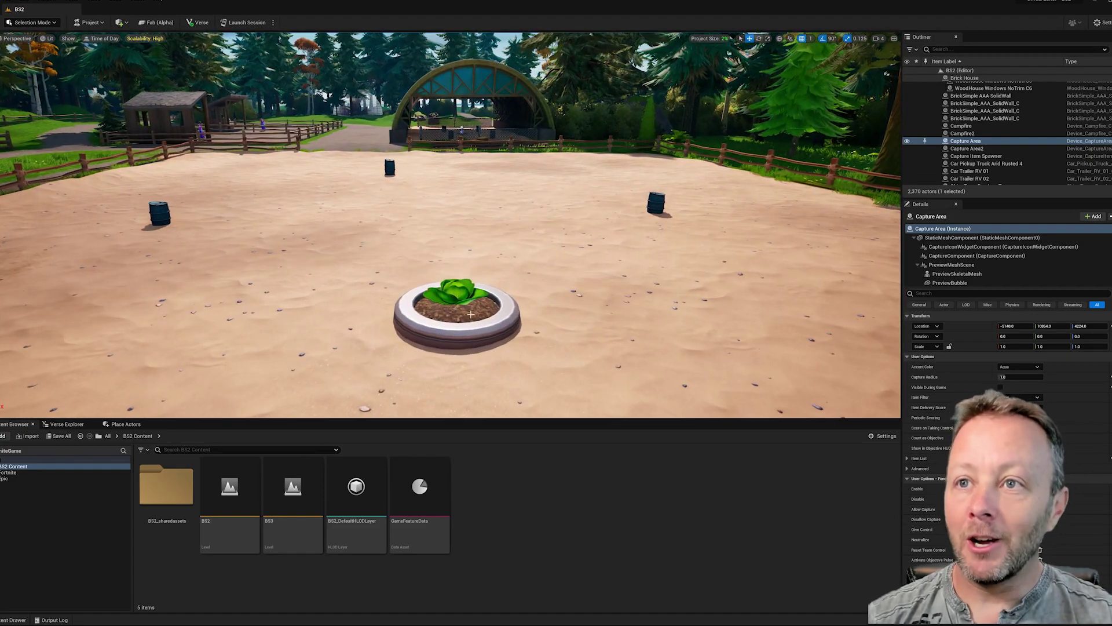
- Inspect the Capture Item Spawner planter and the Pumpkin Launcher2 device
click(469, 297)
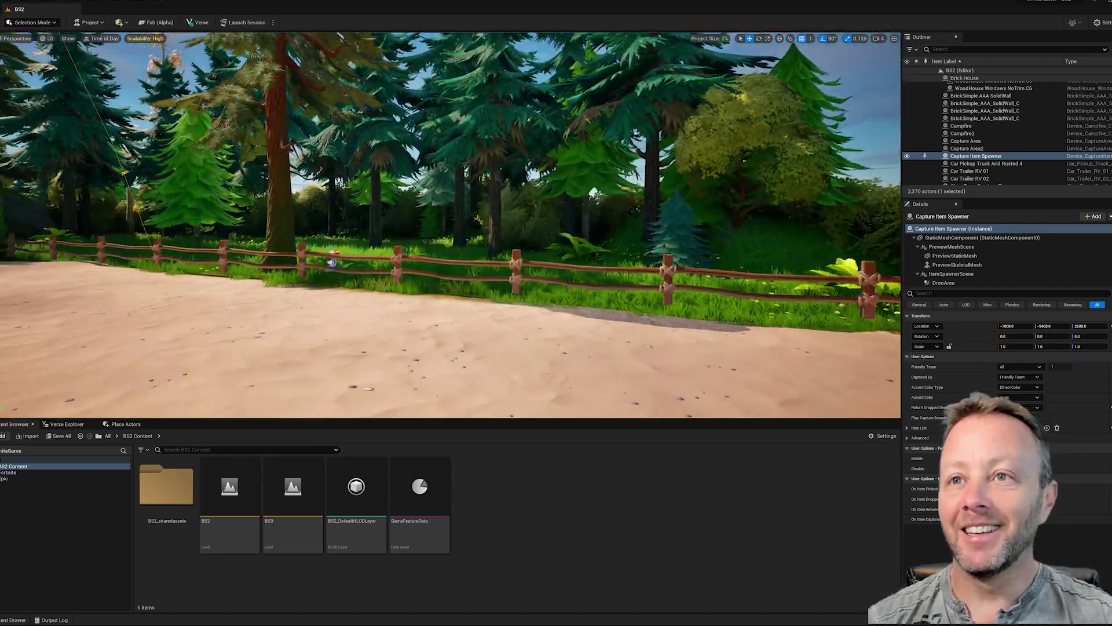
key(w)
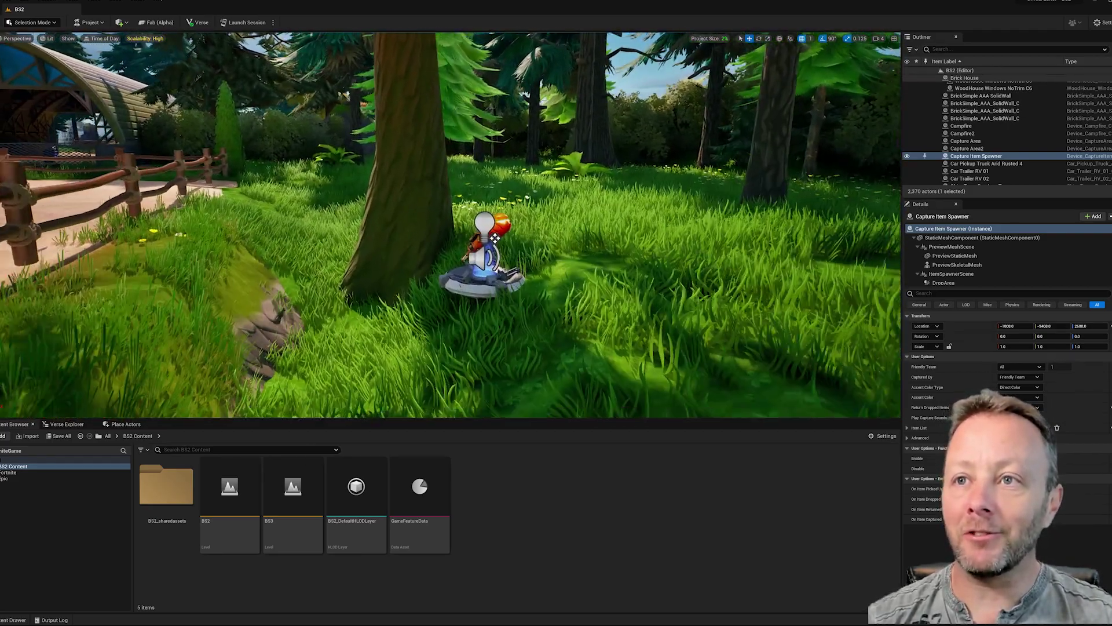
click(469, 274)
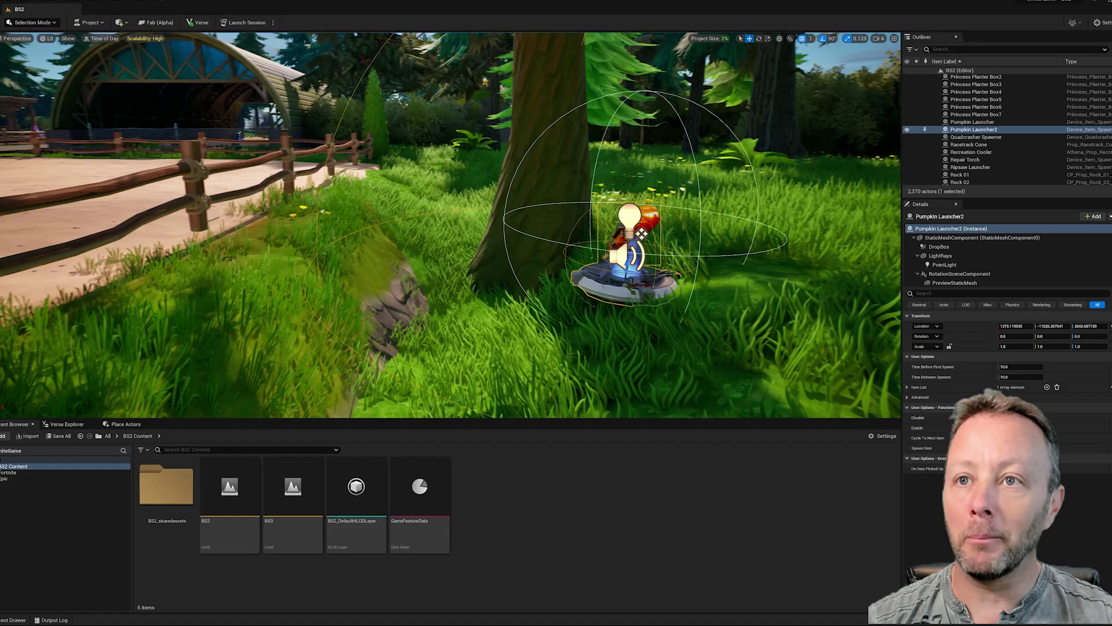
- Turn back to the sand arena, focus on it, and select the cabbage spawner
mouse_move(498, 239)
right_down()
mouse_move(406, 243)
mouse_move(417, 258)
right_up()
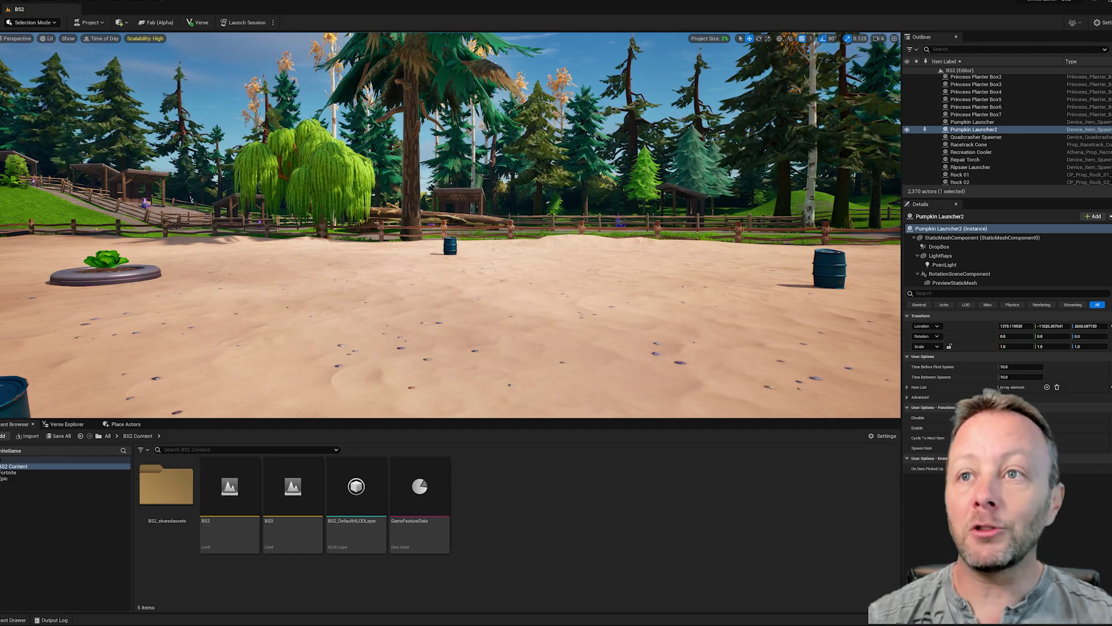
right_drag(452, 244, 406, 191)
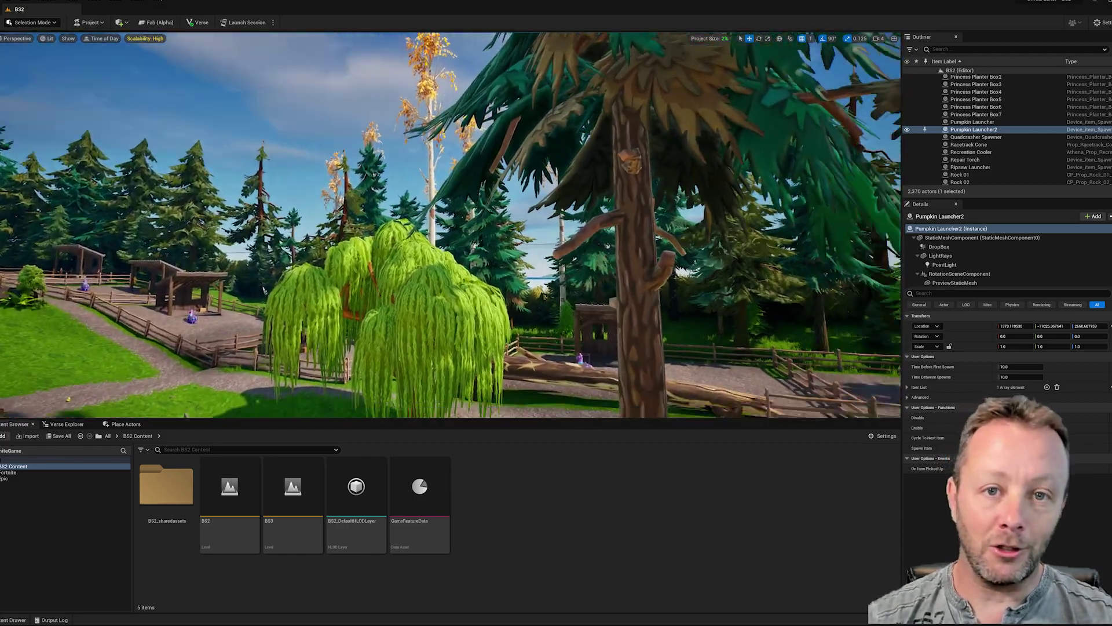
right_drag(452, 244, 441, 278)
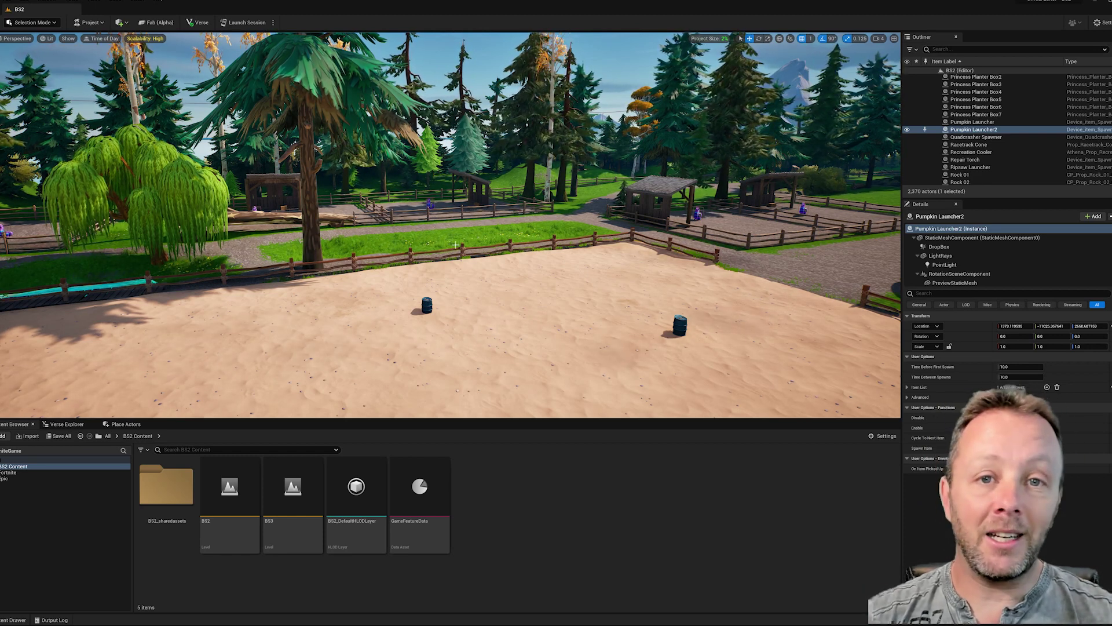
key(f)
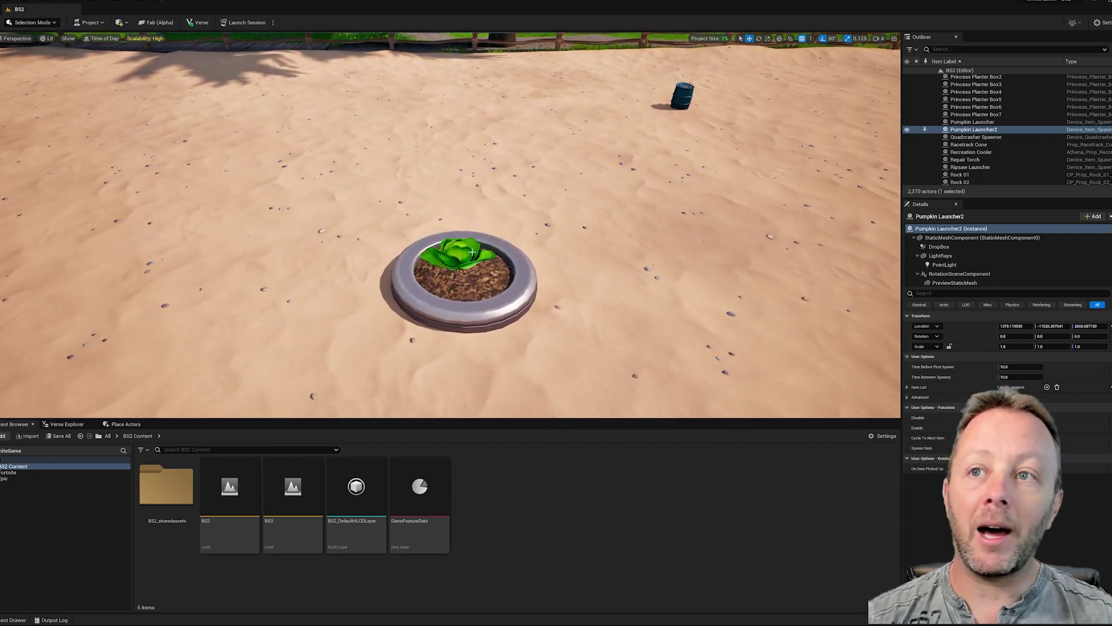
click(472, 251)
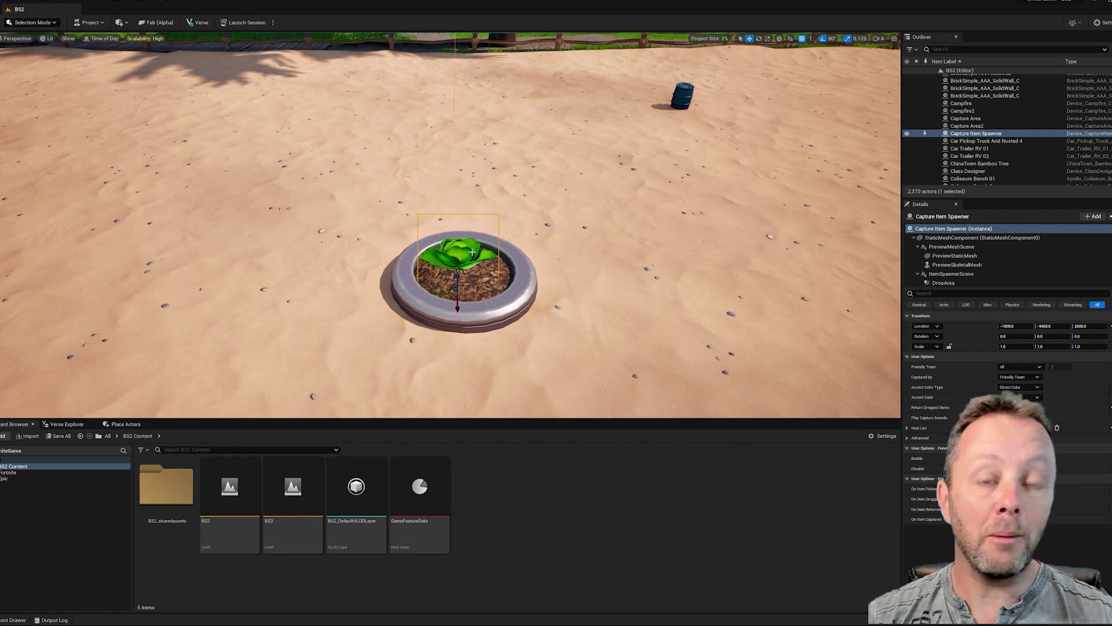
- Raise the round planter around the cabbage, then undo it back to its low height
click(526, 287)
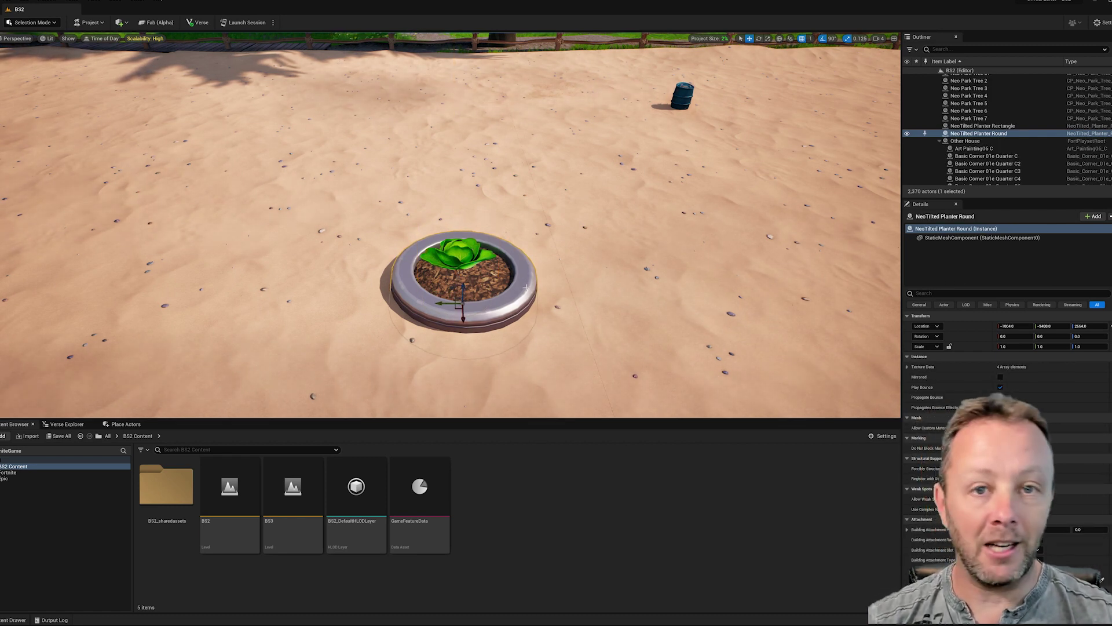
right_click(525, 289)
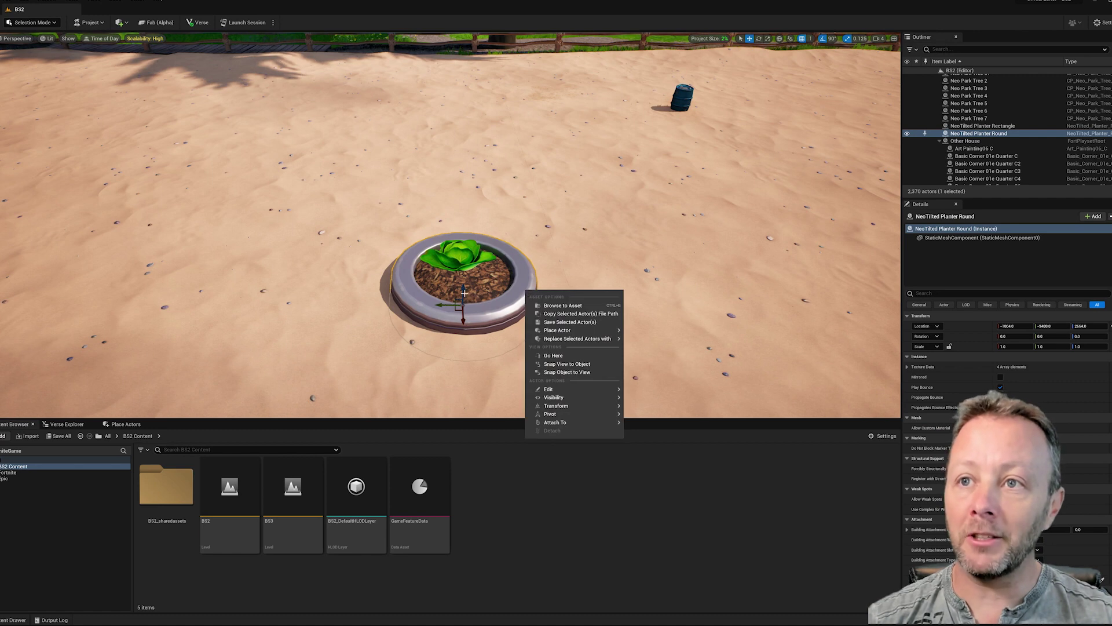
key(Escape)
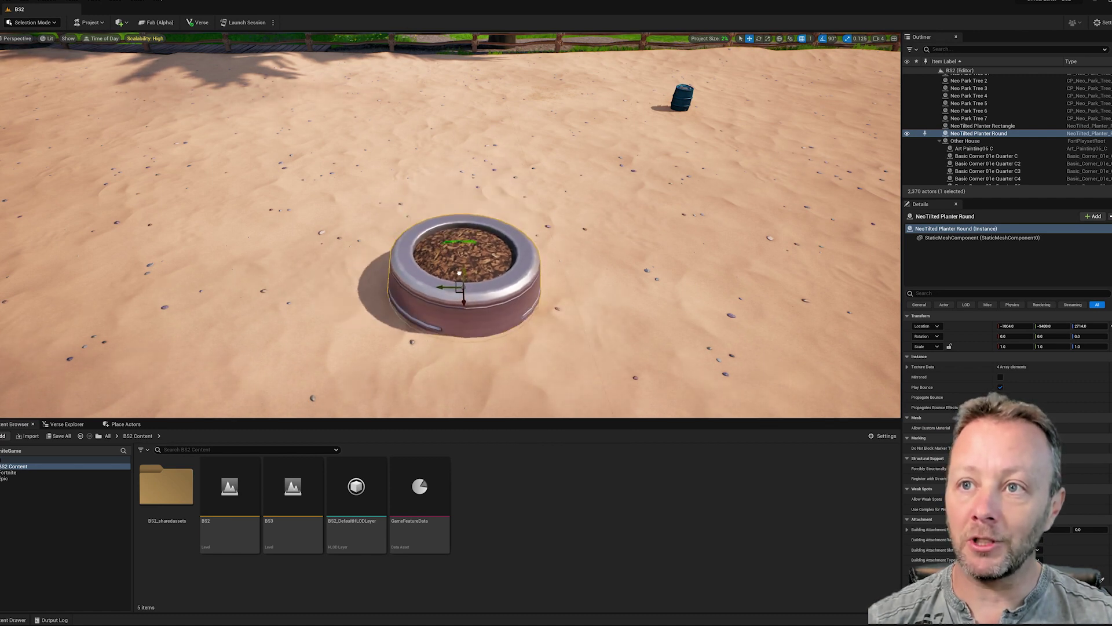
key(ctrl+z)
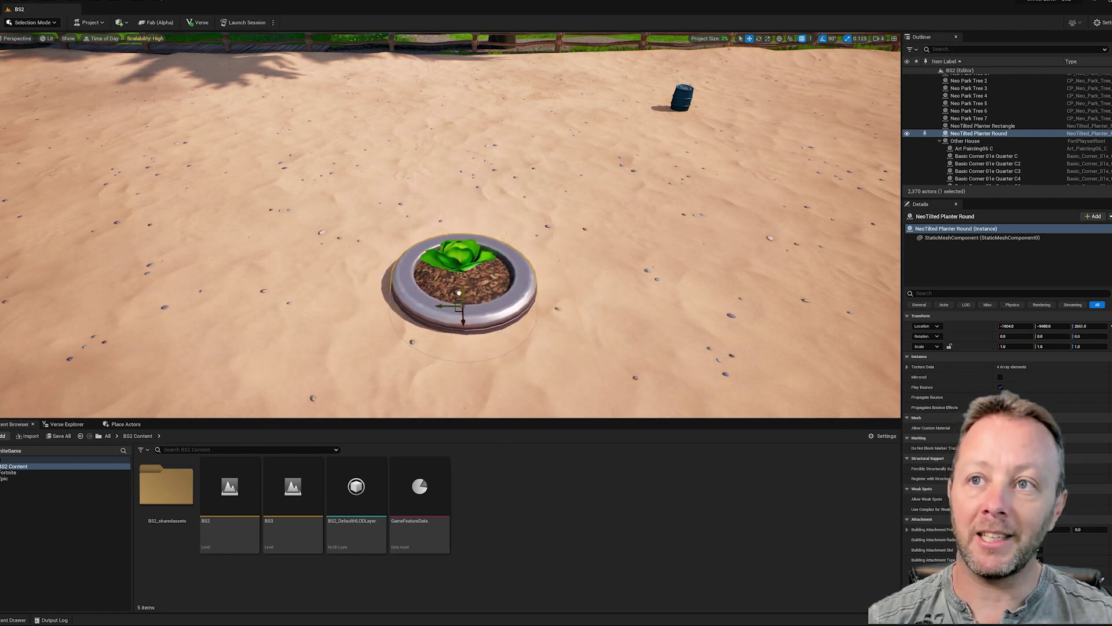
- Reselect the cabbage spawner and pull back across the arena toward the farmyard
click(458, 258)
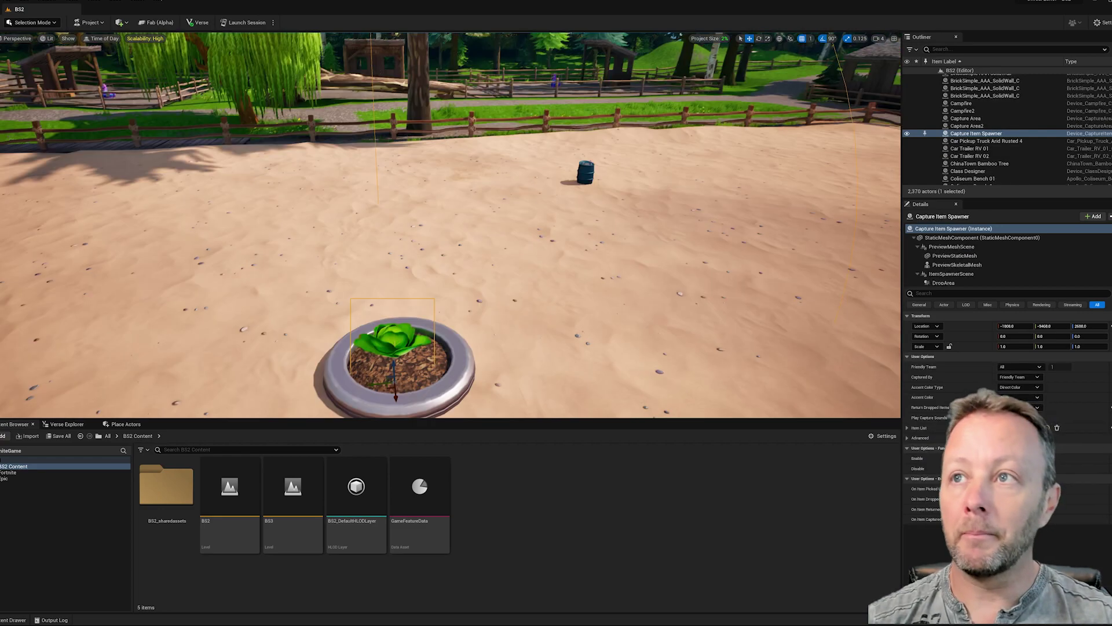
right_drag(452, 261, 452, 174)
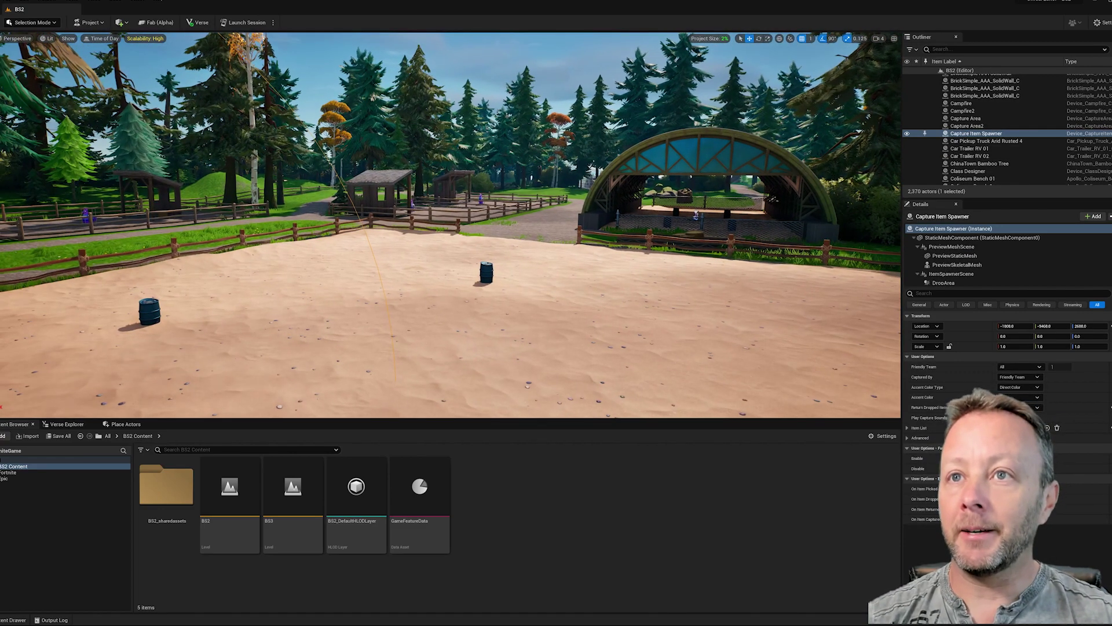
mouse_move(452, 226)
right_down()
mouse_move(452, 173)
mouse_move(451, 232)
mouse_move(185, 232)
mouse_move(266, 231)
right_up()
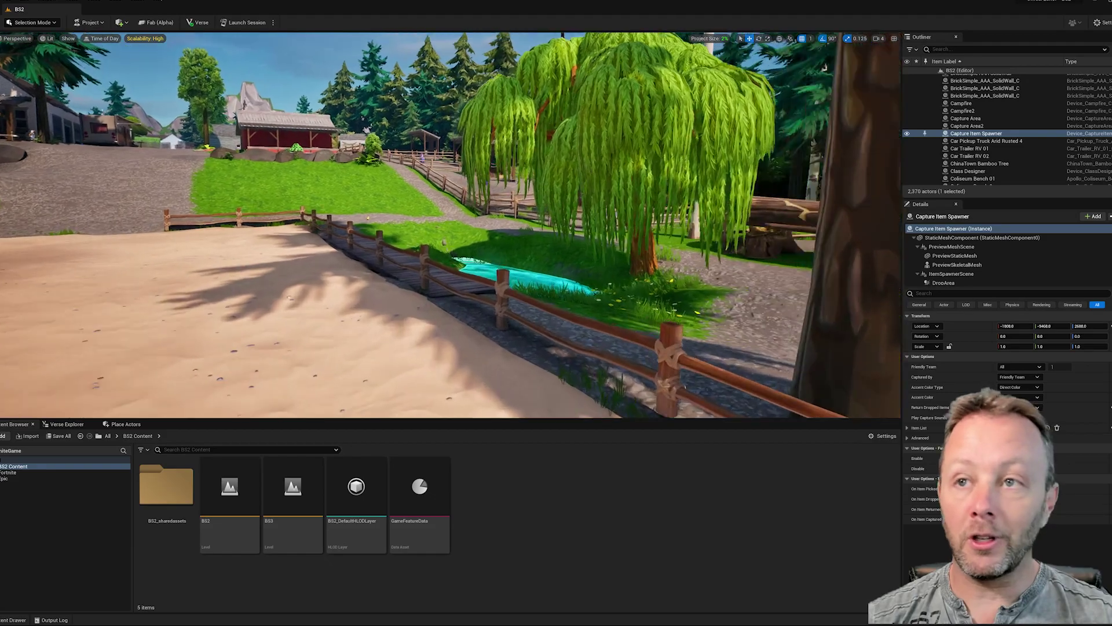
- Fly to the pond, select its water, and swing the view out over the farm
right_drag(538, 230, 539, 230)
click(538, 229)
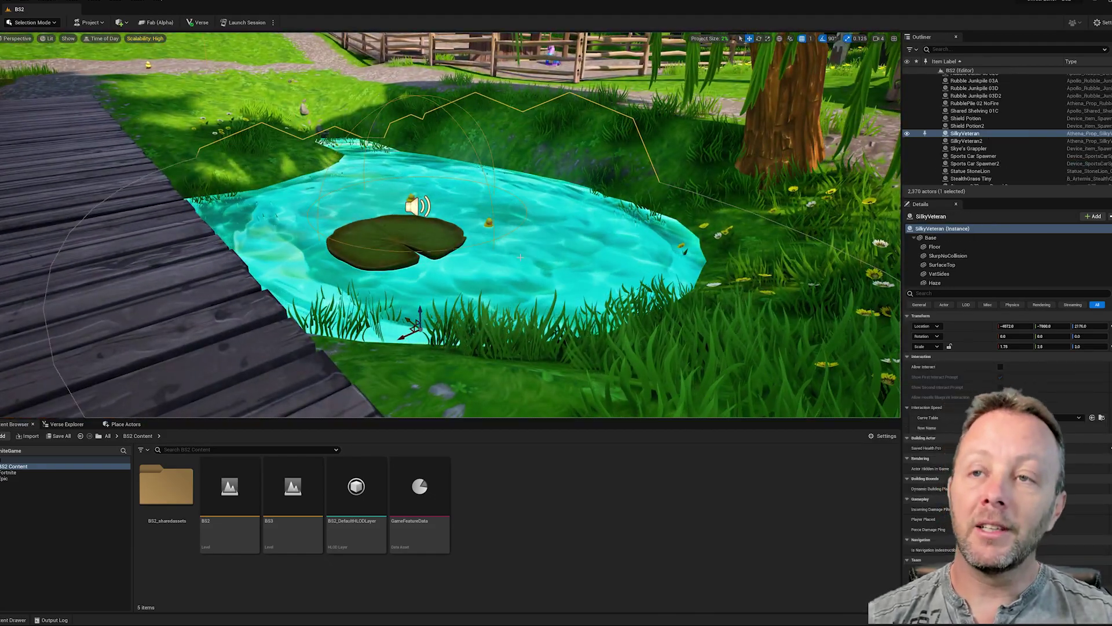
right_drag(467, 228, 405, 191)
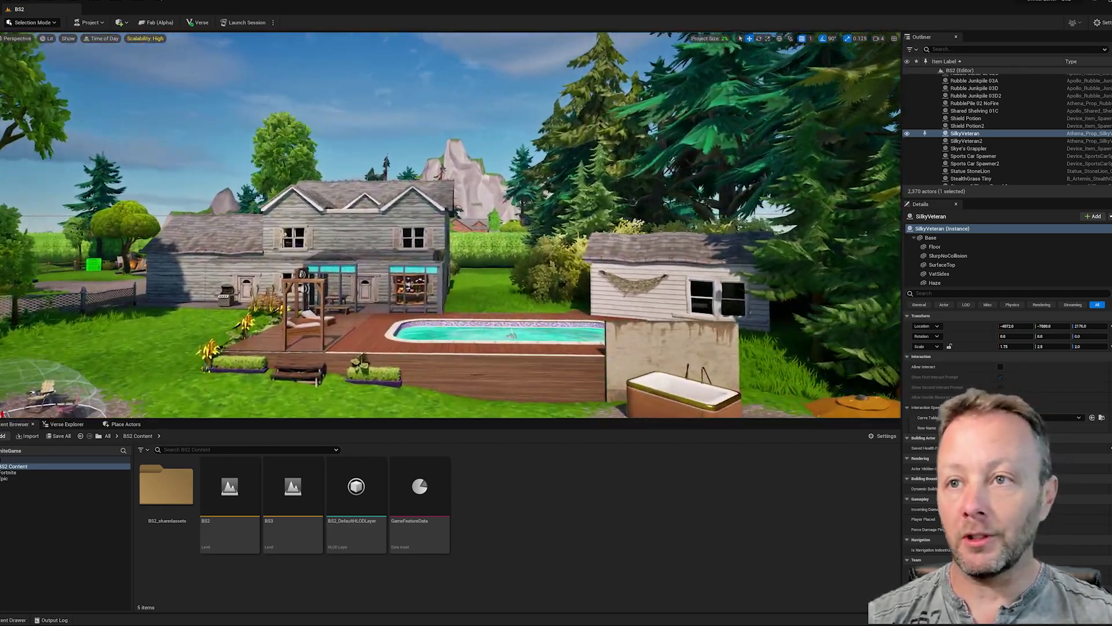
- Jump to the SilkyVeteran2 pool by the house and fly around the house area
double_click(966, 141)
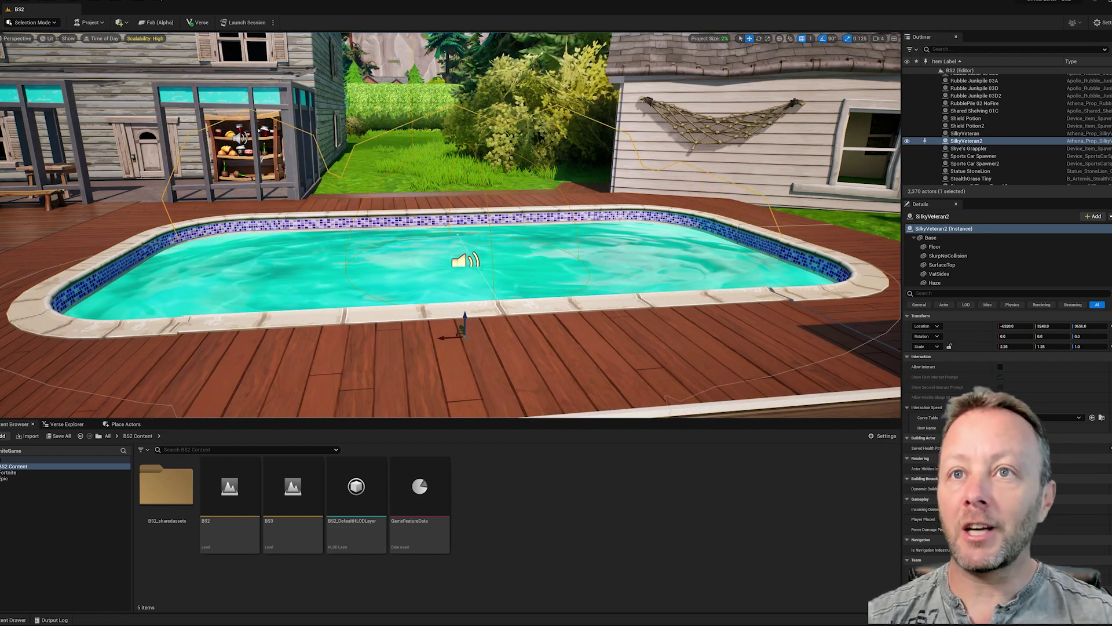
right_drag(406, 191, 370, 192)
right_drag(637, 220, 523, 219)
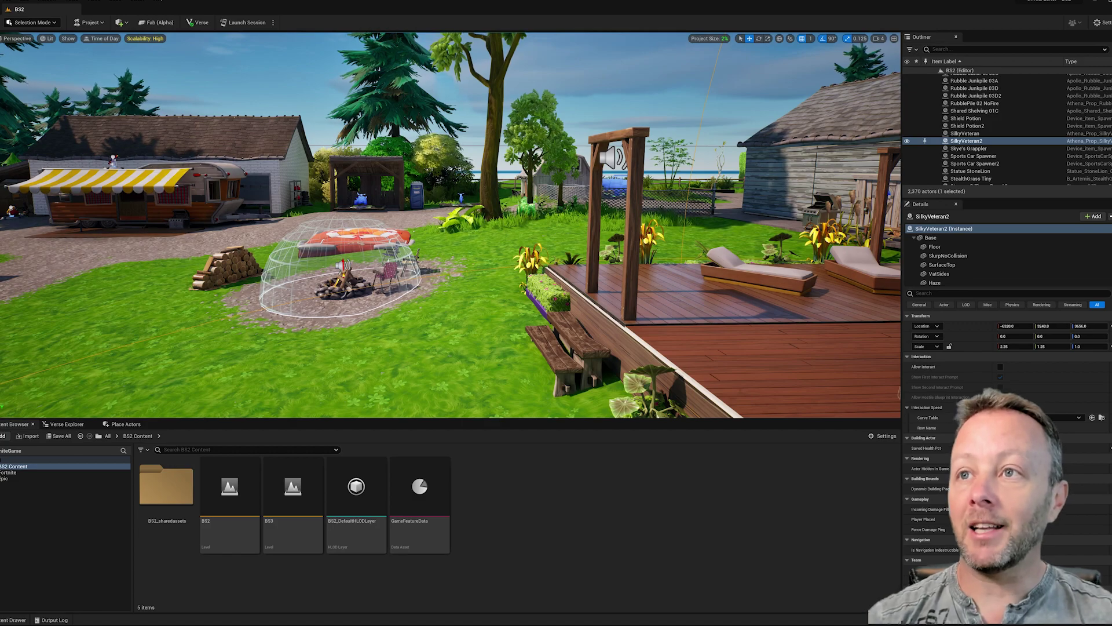
mouse_move(452, 226)
right_down()
mouse_move(371, 174)
mouse_move(301, 197)
mouse_move(550, 226)
mouse_move(440, 225)
mouse_move(451, 226)
right_up()
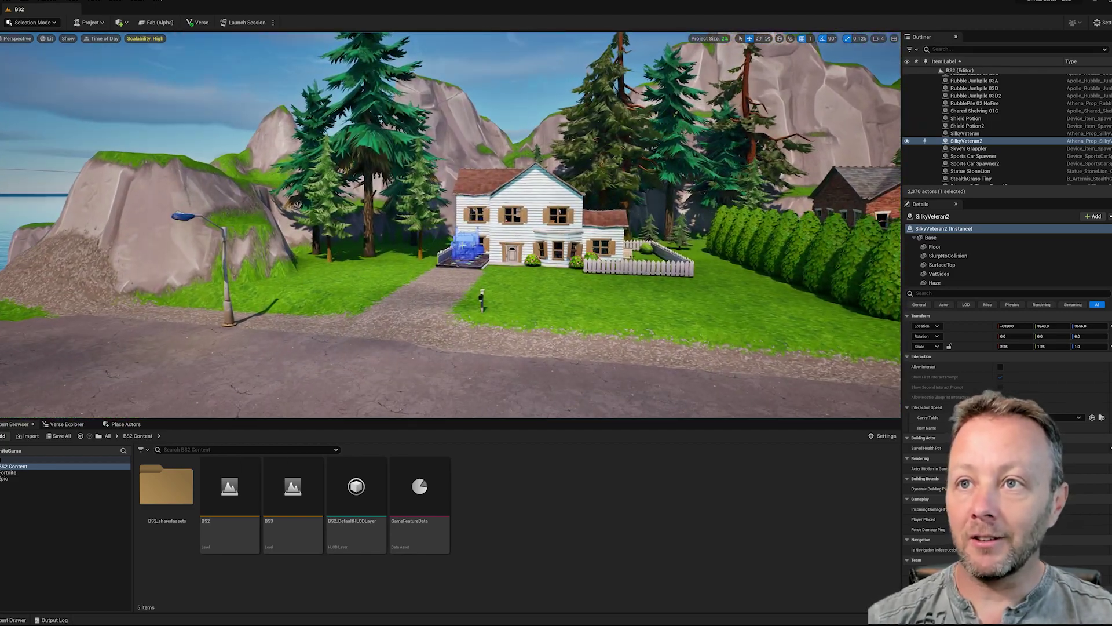
- Jump to the Big Rig and Sports Car Spawner2, then pull back and tilt up
double_click(969, 133)
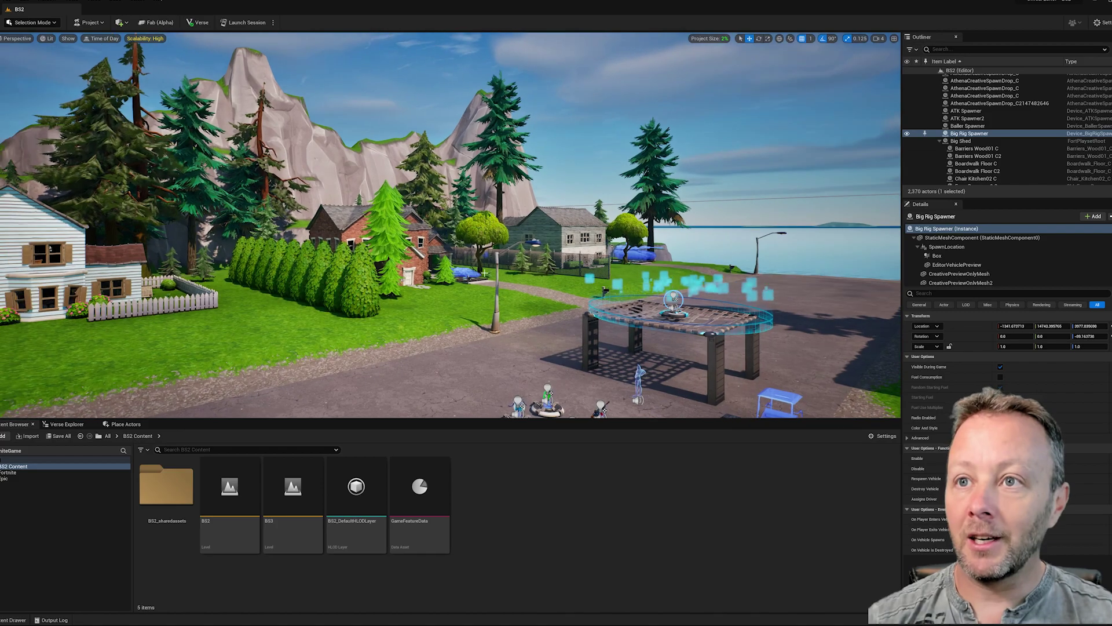
double_click(969, 133)
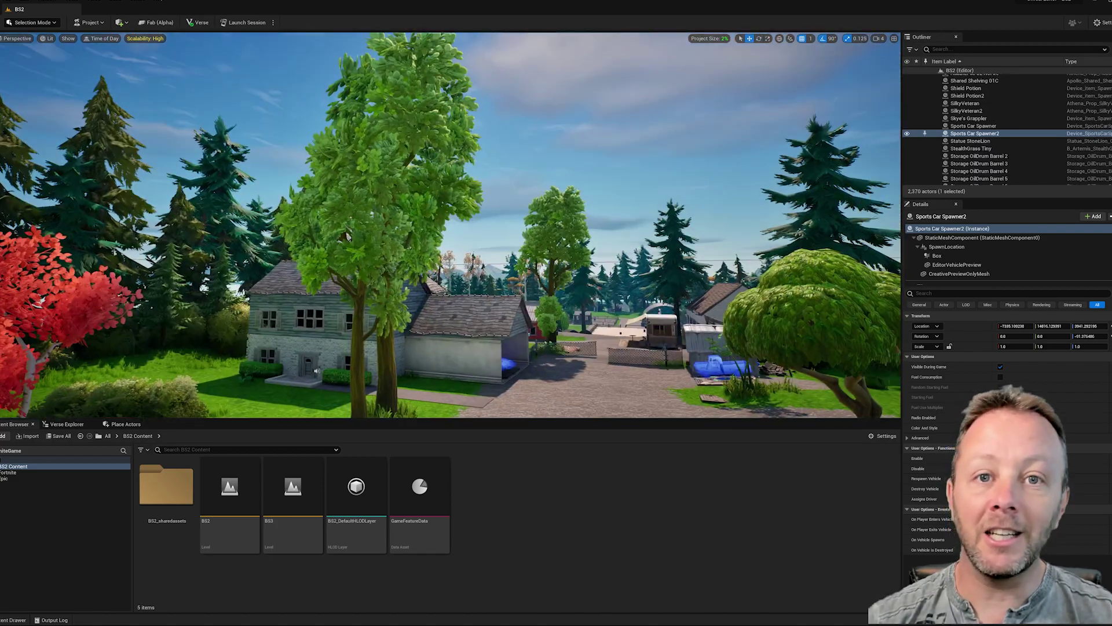
mouse_move(440, 226)
right_down()
mouse_move(486, 226)
mouse_move(487, 249)
right_up()
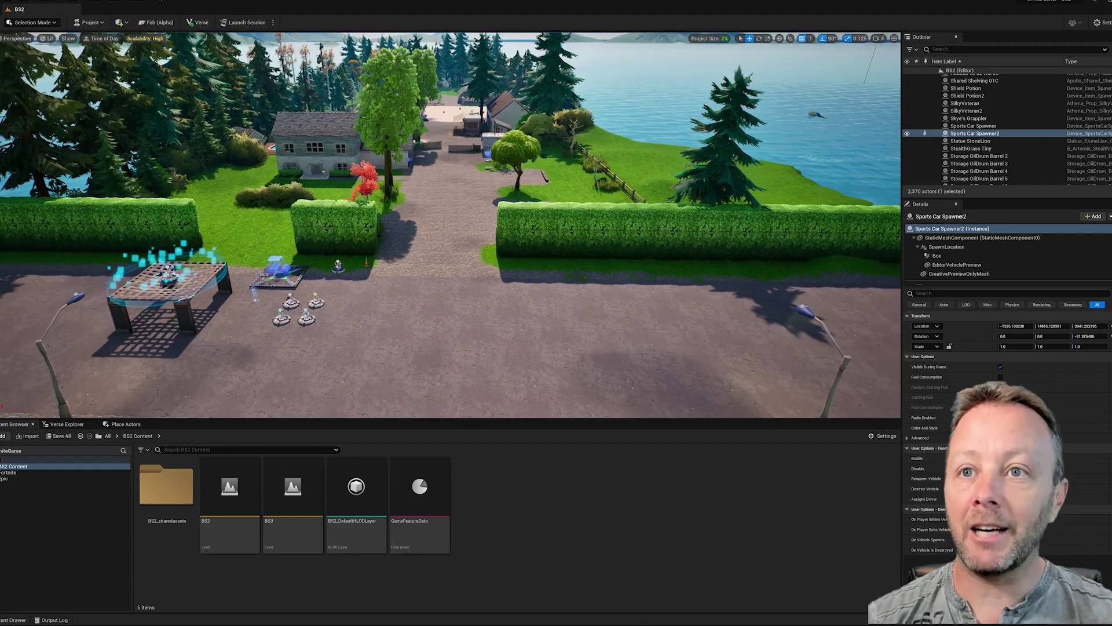
right_drag(531, 324, 532, 309)
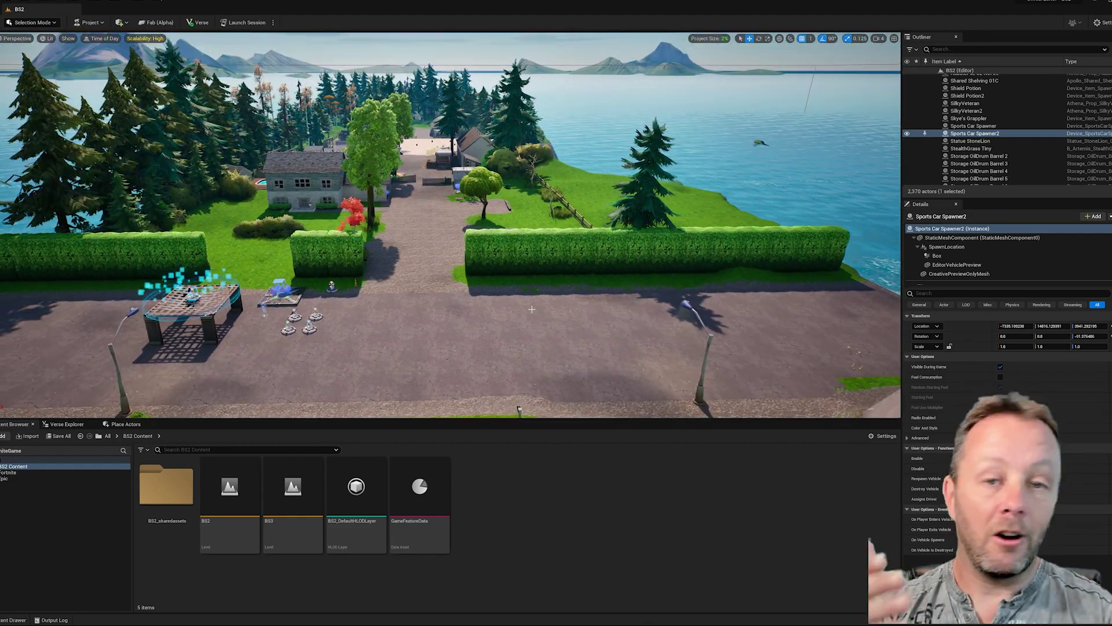